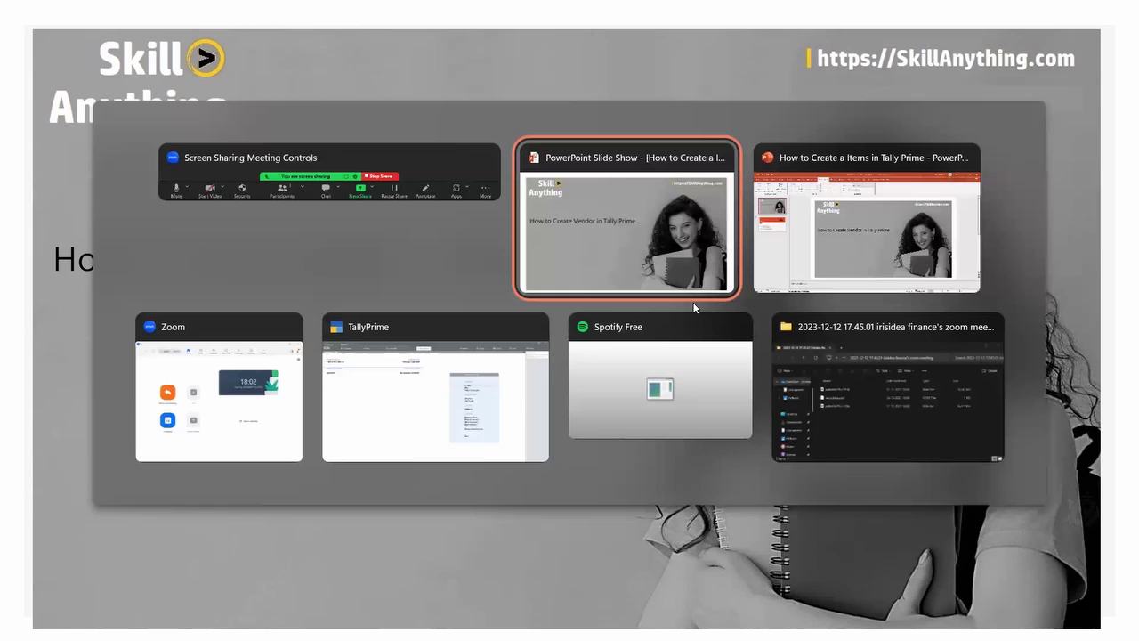
{"action": "key", "text": "alt+Tab"}
{"action": "key", "text": "alt+Tab"}
{"action": "key", "text": "alt+Tab"}
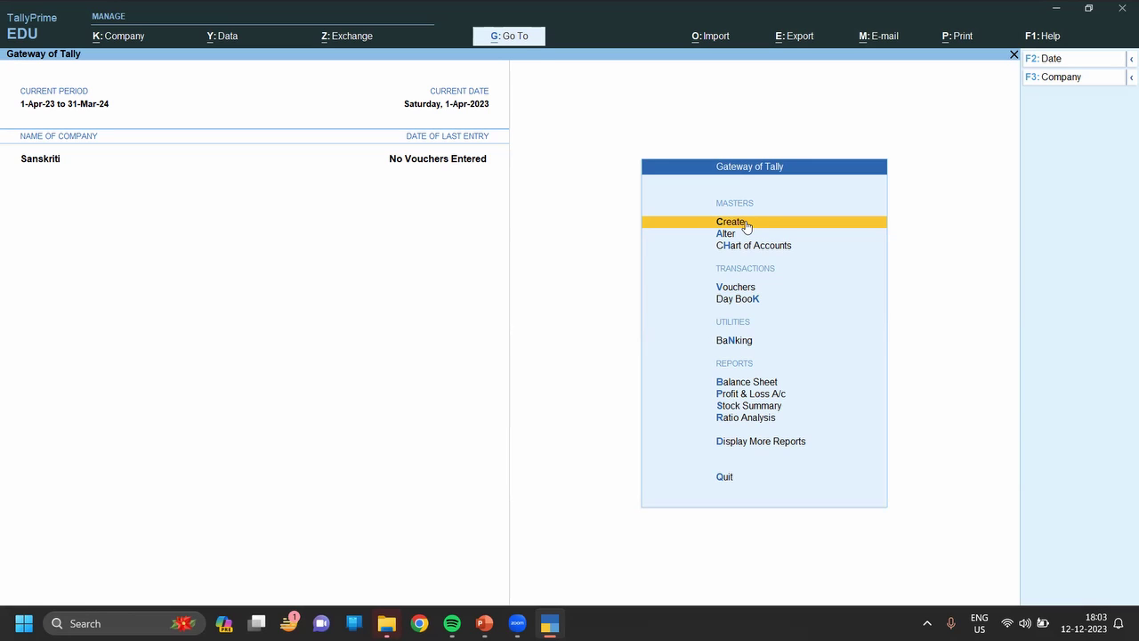
Open a new ledger form for Sanskriti through Create > Ledger
{"action": "left_click", "coordinate": [746, 224]}
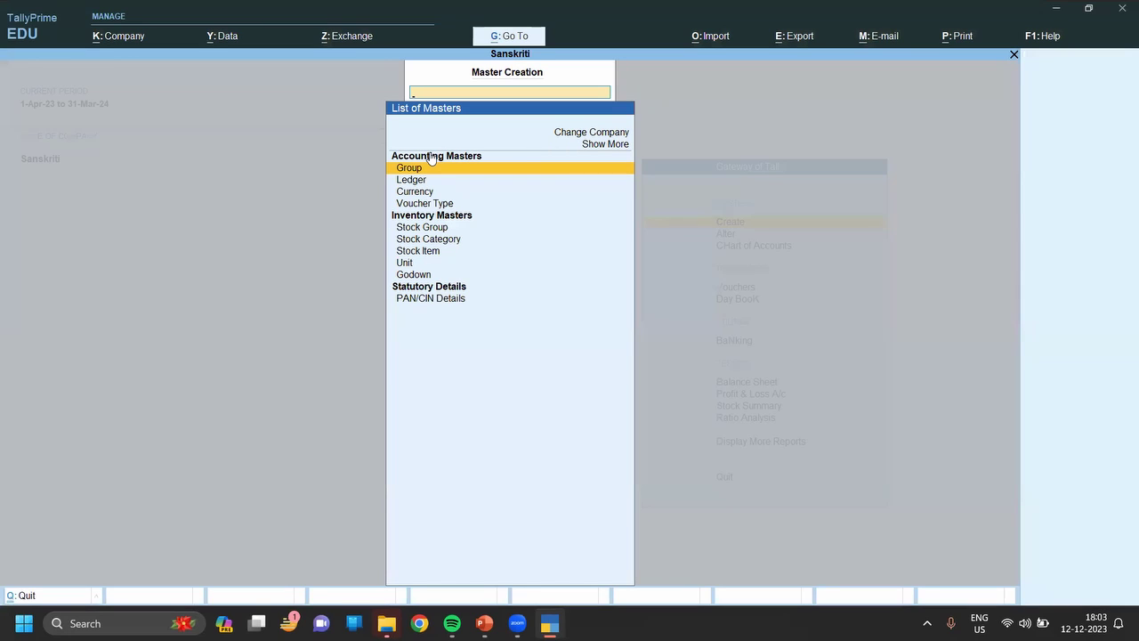
{"action": "key", "text": "Down"}
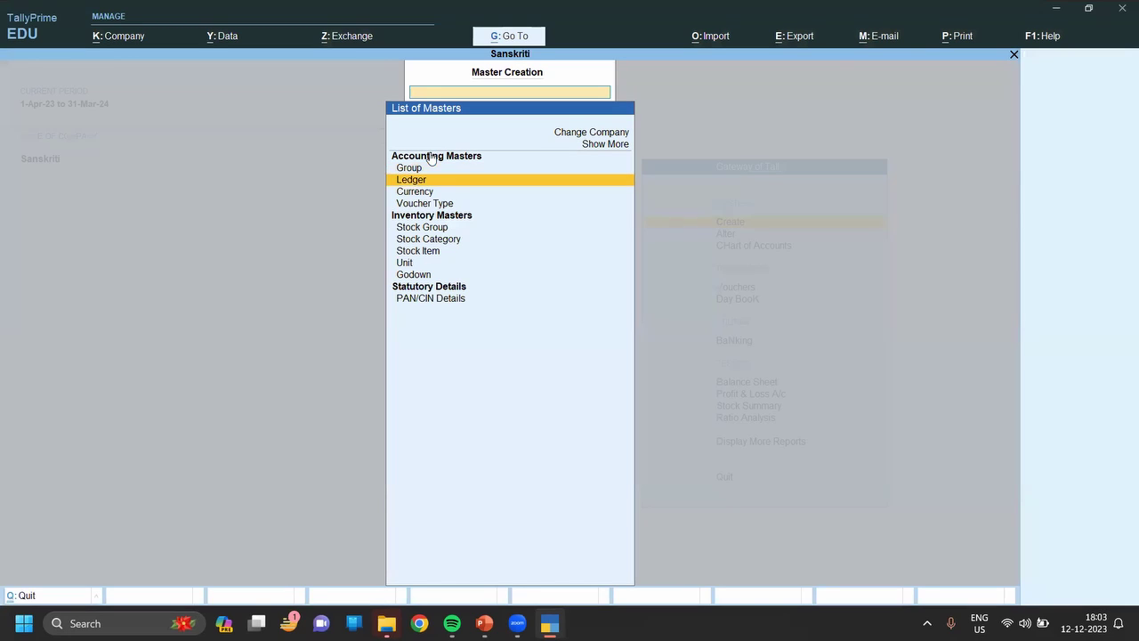
{"action": "key", "text": "Return"}
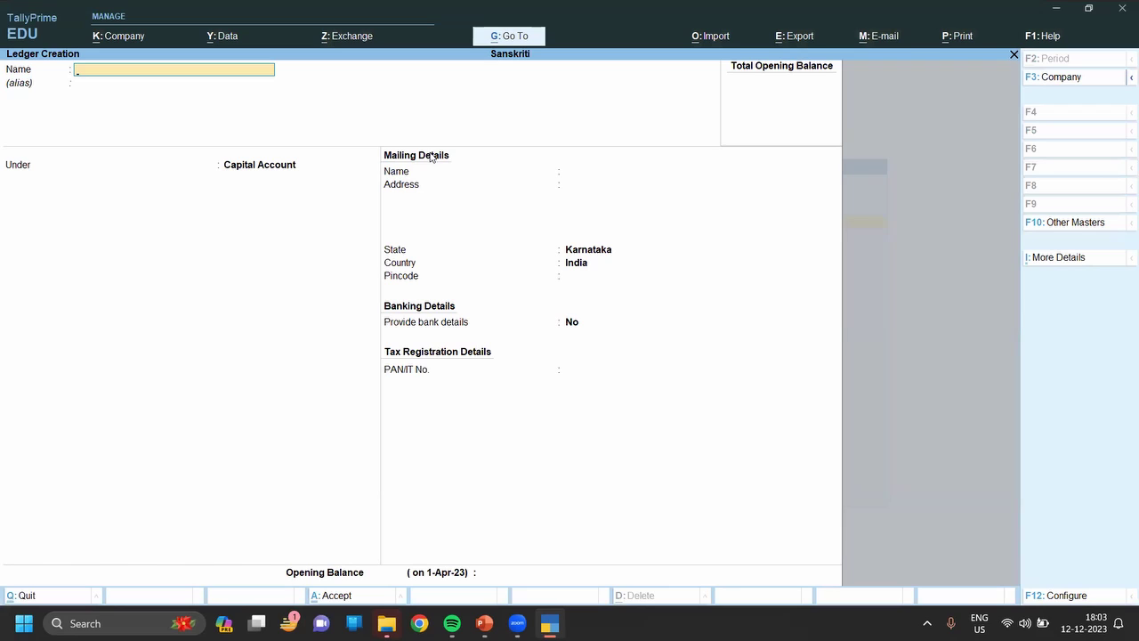
Name the ledger 'Raj Shop', group it under Sundry Creditors, and keep bill-by-bill balances on
{"action": "type", "text": "Ra"}
{"action": "type", "text": "j"}
{"action": "type", "text": "Shop"}
{"action": "key", "text": "Return"}
{"action": "key", "text": "Return"}
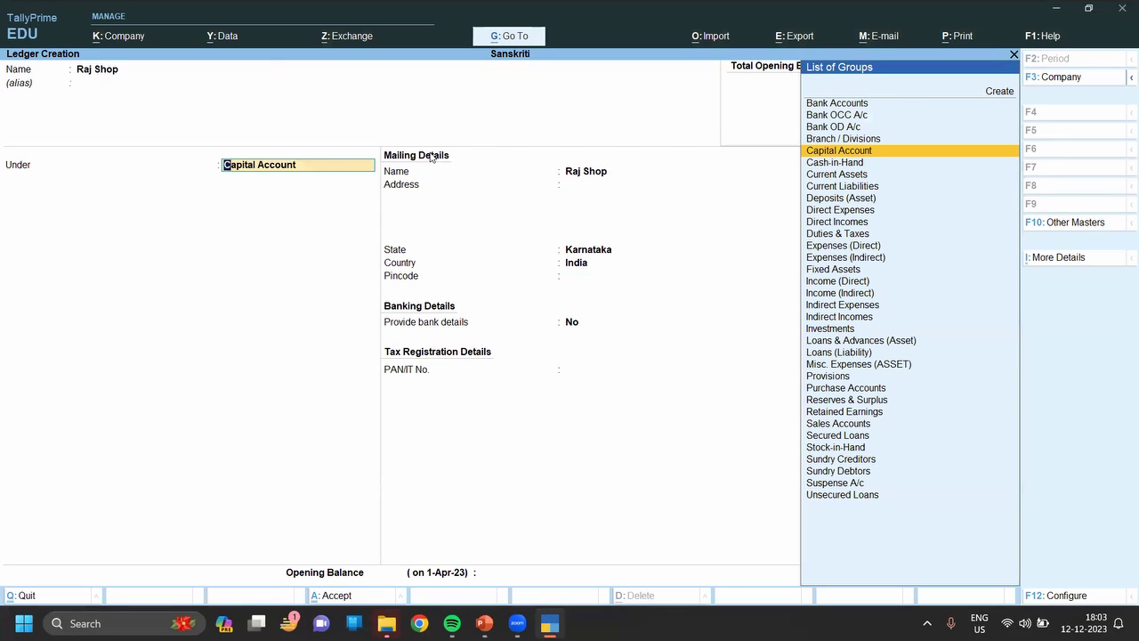
{"action": "type", "text": "Su"}
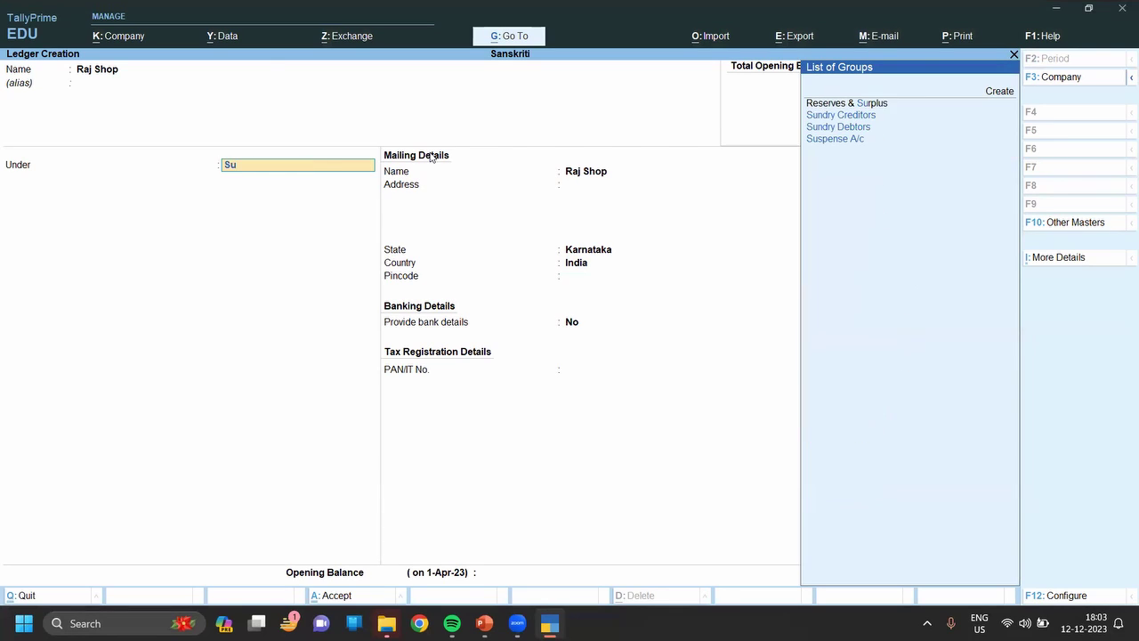
{"action": "key", "text": "Down"}
{"action": "key", "text": "Return"}
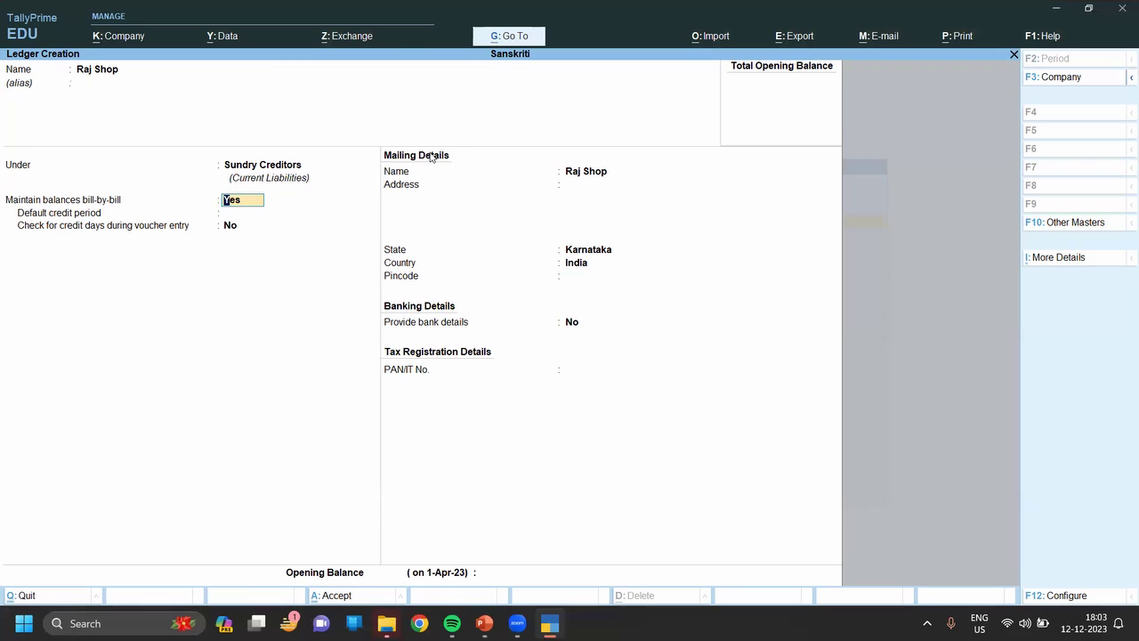
{"action": "key", "text": "Return"}
{"action": "key", "text": "Return"}
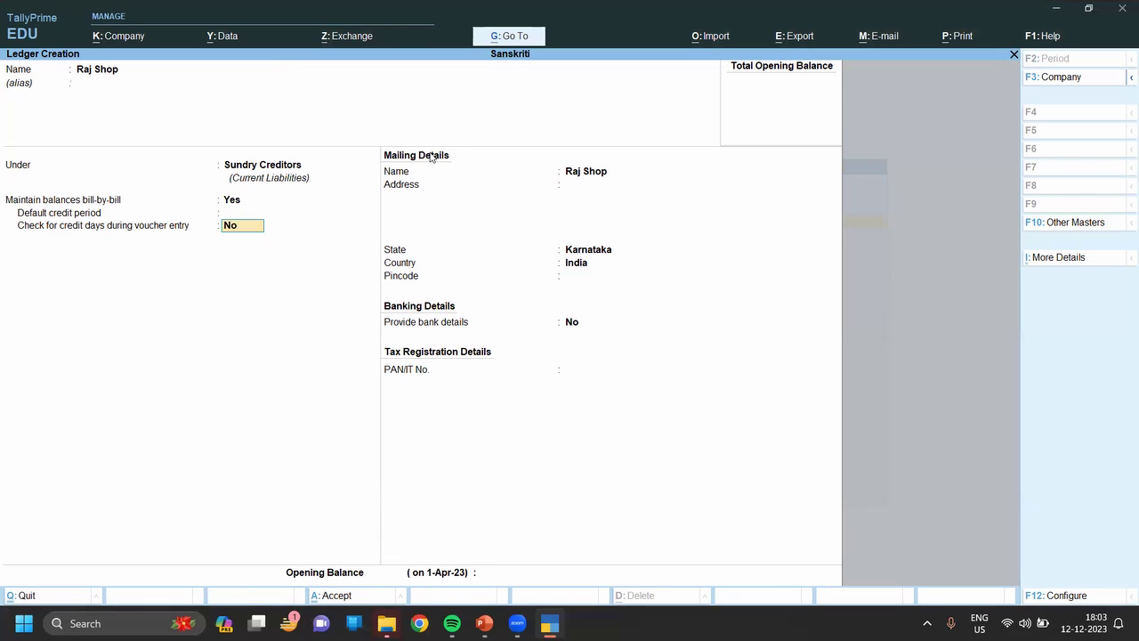
{"action": "key", "text": "Return"}
{"action": "key", "text": "Return"}
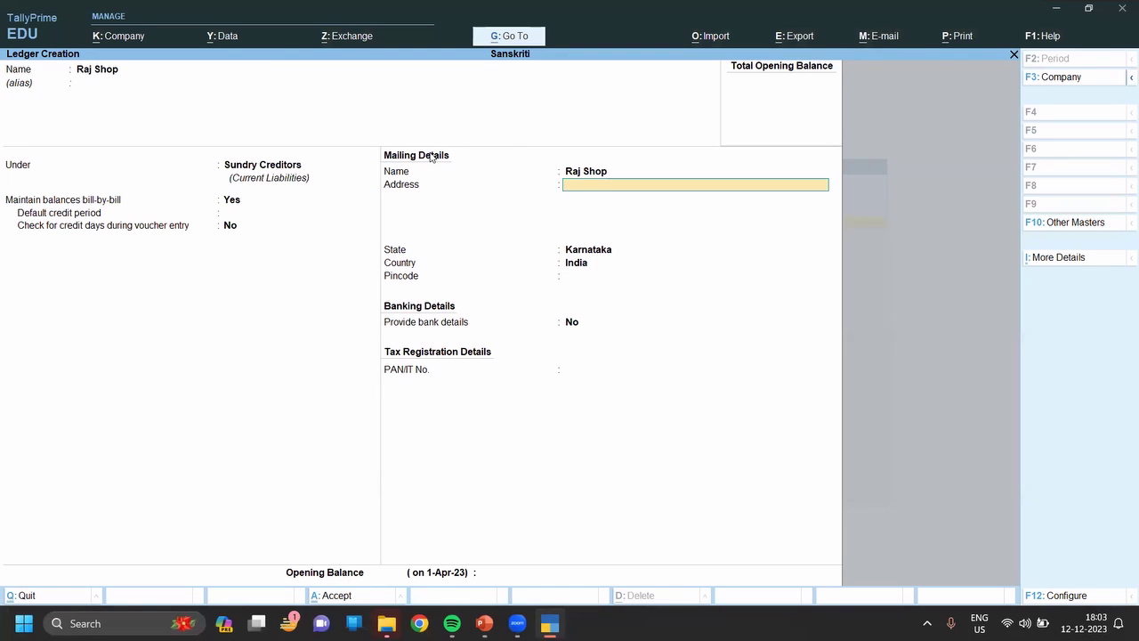
Enter '144Flat Whitefield' as Raj Shop's address, leaving the second line empty
{"action": "type", "text": "1-"}
{"action": "type", "text": "2"}
{"action": "key", "text": "BackSpace"}
{"action": "type", "text": "44"}
{"action": "type", "text": "Flat"}
{"action": "type", "text": " White"}
{"action": "type", "text": "fiel"}
{"action": "type", "text": "d"}
{"action": "key", "text": "Return"}
{"action": "key", "text": "Return"}
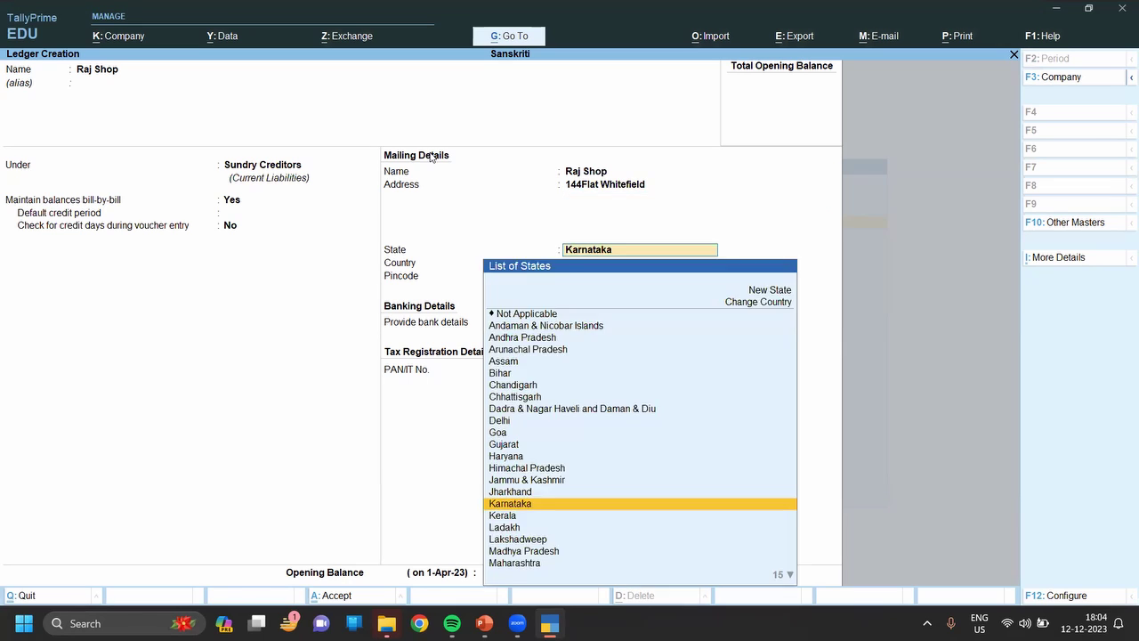
Keep Karnataka and India, skip pincode, bank, PAN and opening balance, and save Raj Shop
{"action": "key", "text": "Return"}
{"action": "key", "text": "BackSpace"}
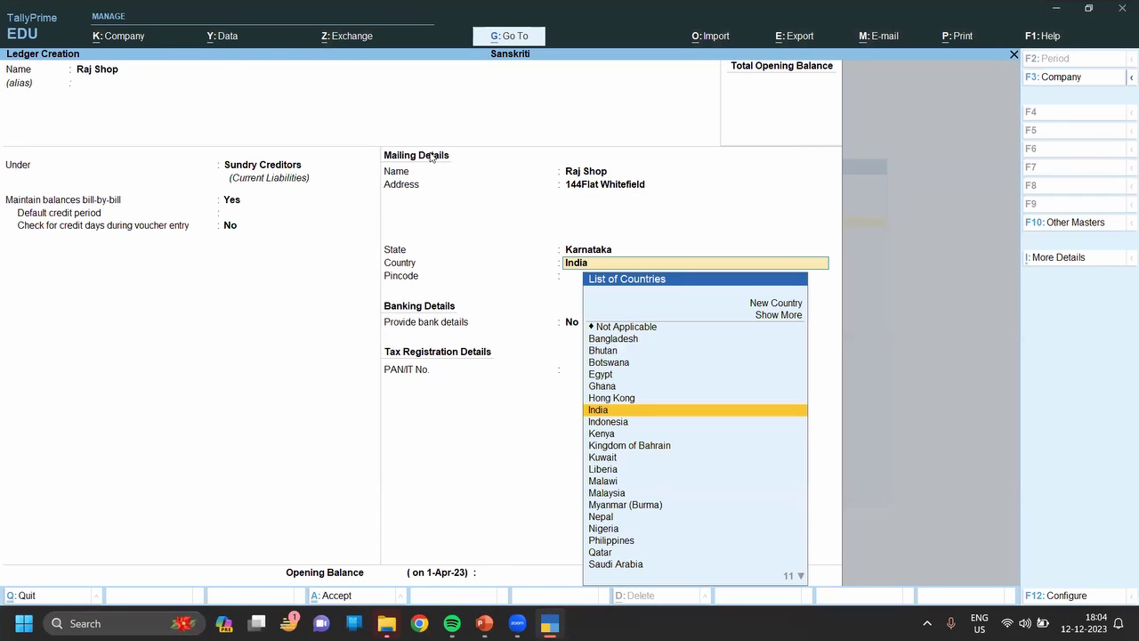
{"action": "key", "text": "Return"}
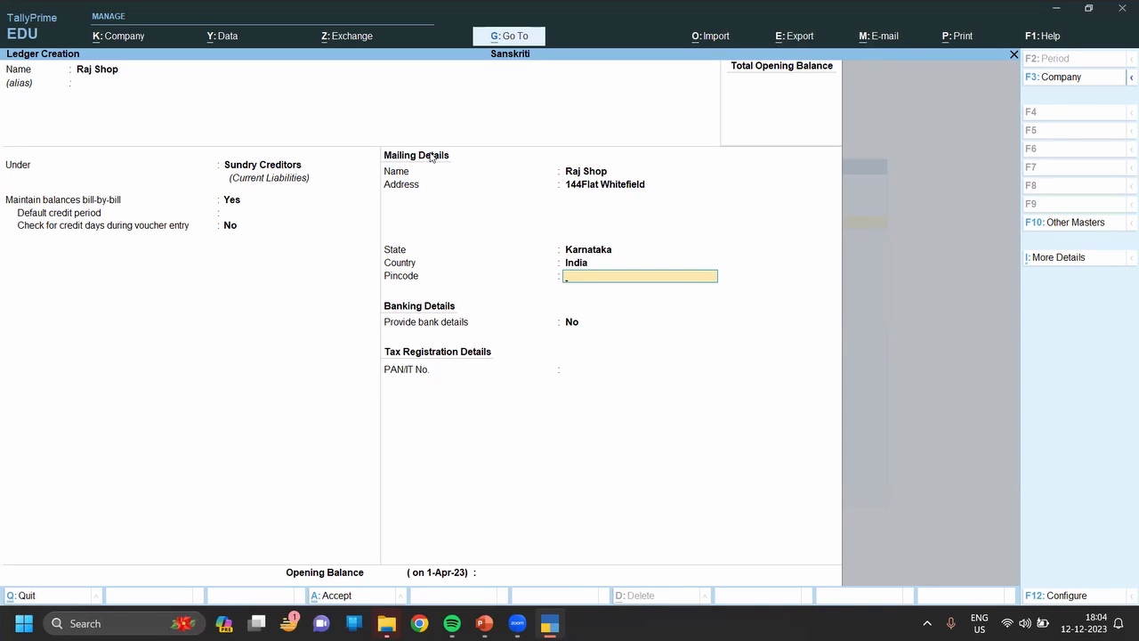
{"action": "key", "text": "Return"}
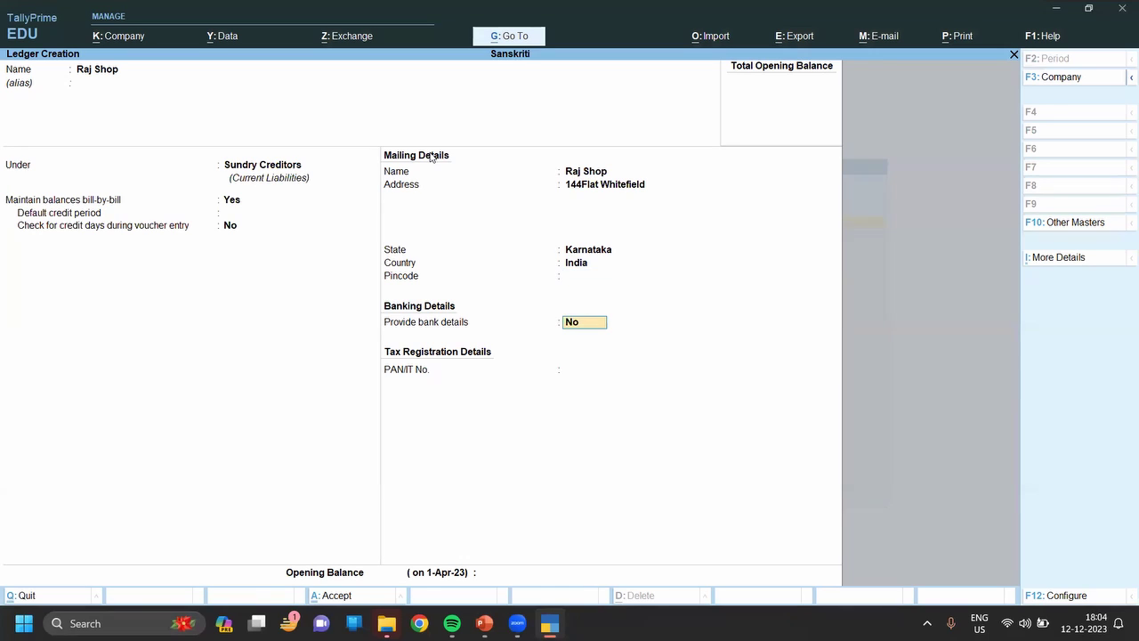
{"action": "key", "text": "Return"}
{"action": "key", "text": "Return"}
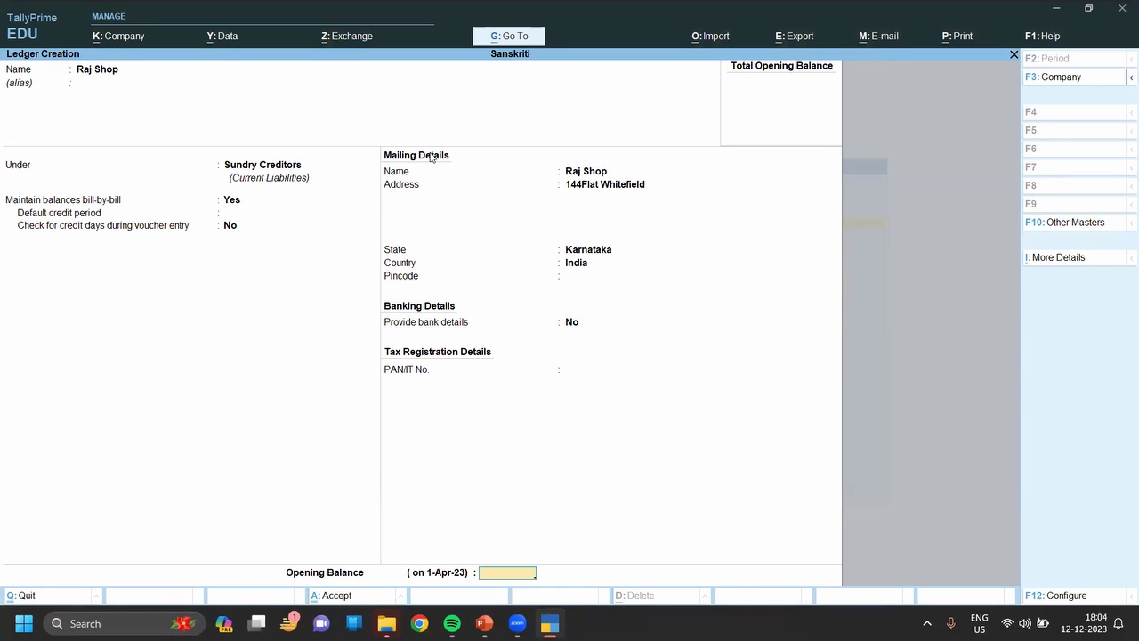
{"action": "key", "text": "Return"}
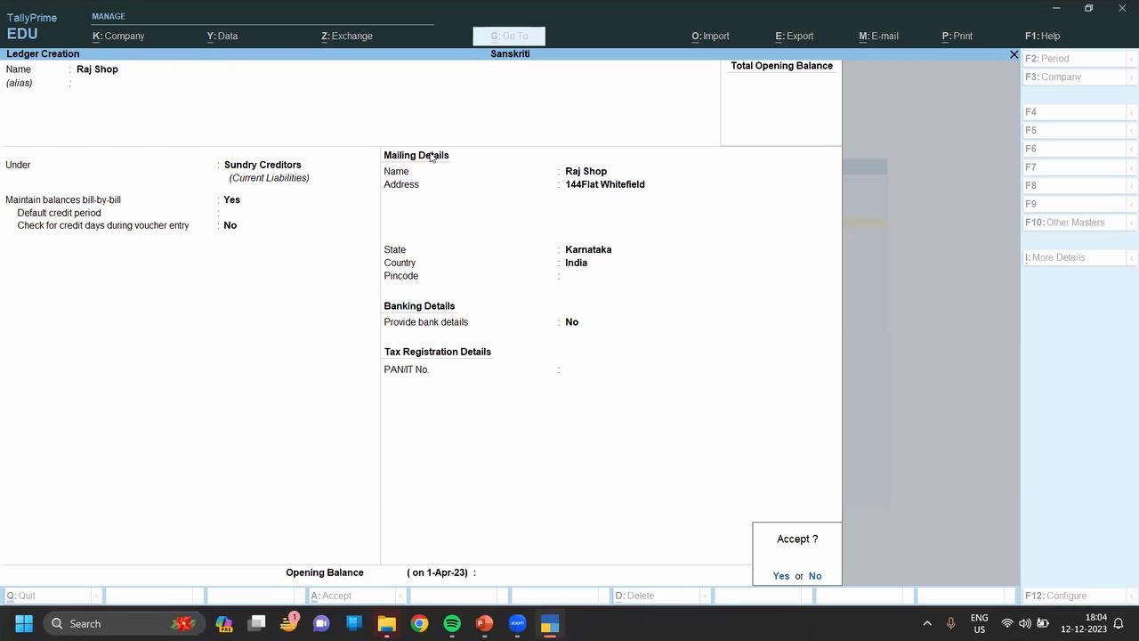
{"action": "key", "text": "Return"}
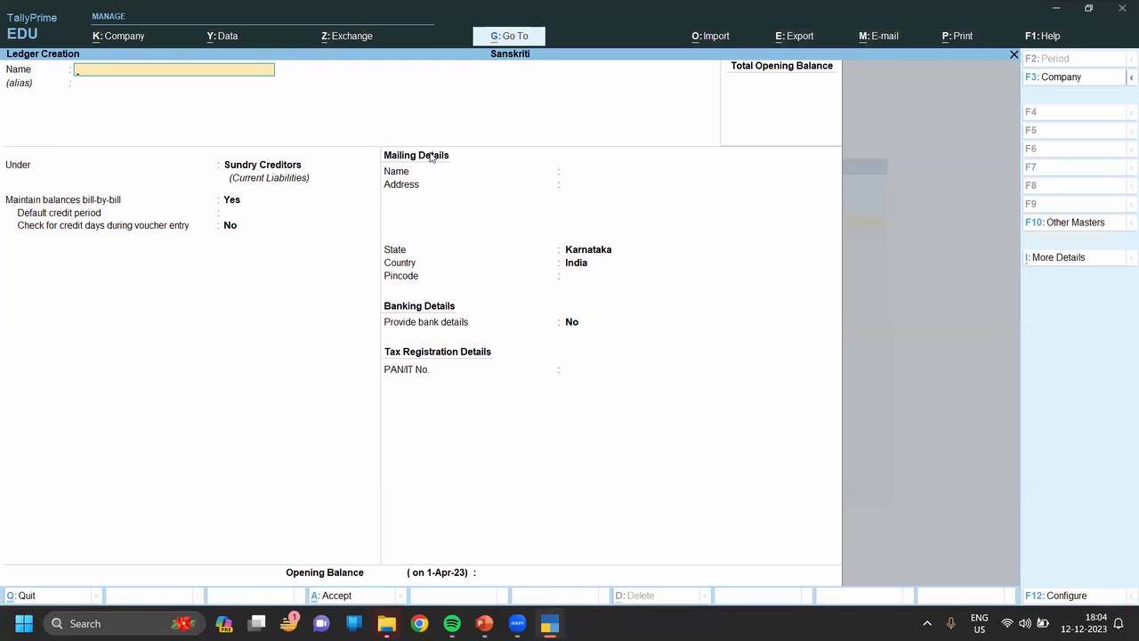
Name the next ledger Sharma Pvt Ltd under Sundry Creditors
{"action": "type", "text": "S"}
{"action": "type", "text": "harm"}
{"action": "type", "text": "a Pvt Ltd"}
{"action": "key", "text": "Return"}
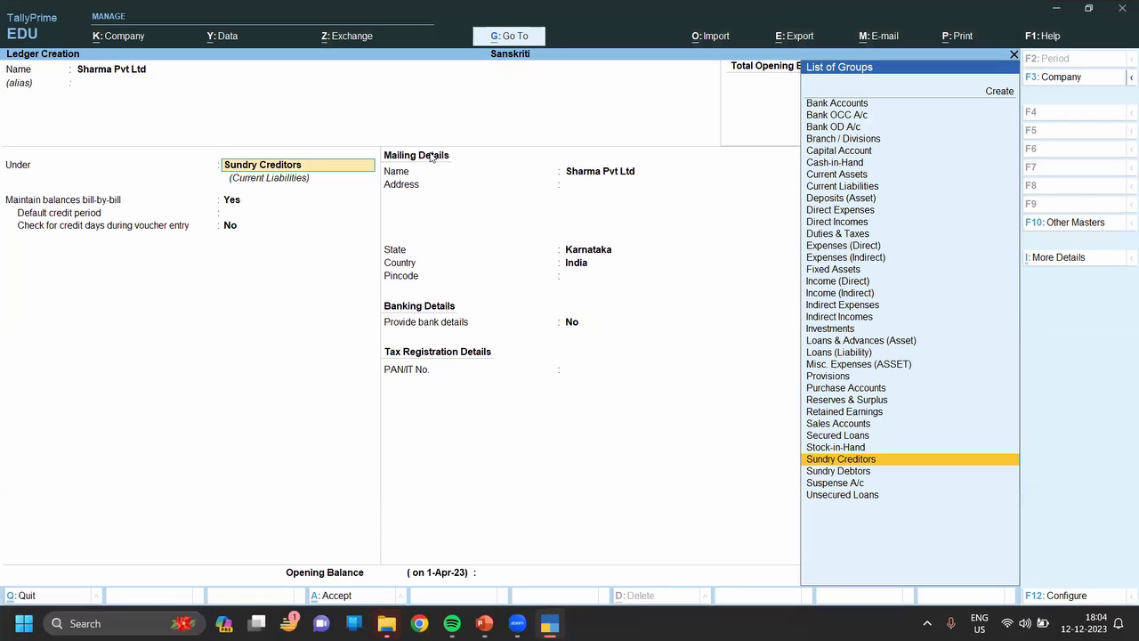
{"action": "key", "text": "Return"}
{"action": "key", "text": "Return"}
{"action": "key", "text": "Return"}
{"action": "key", "text": "Return"}
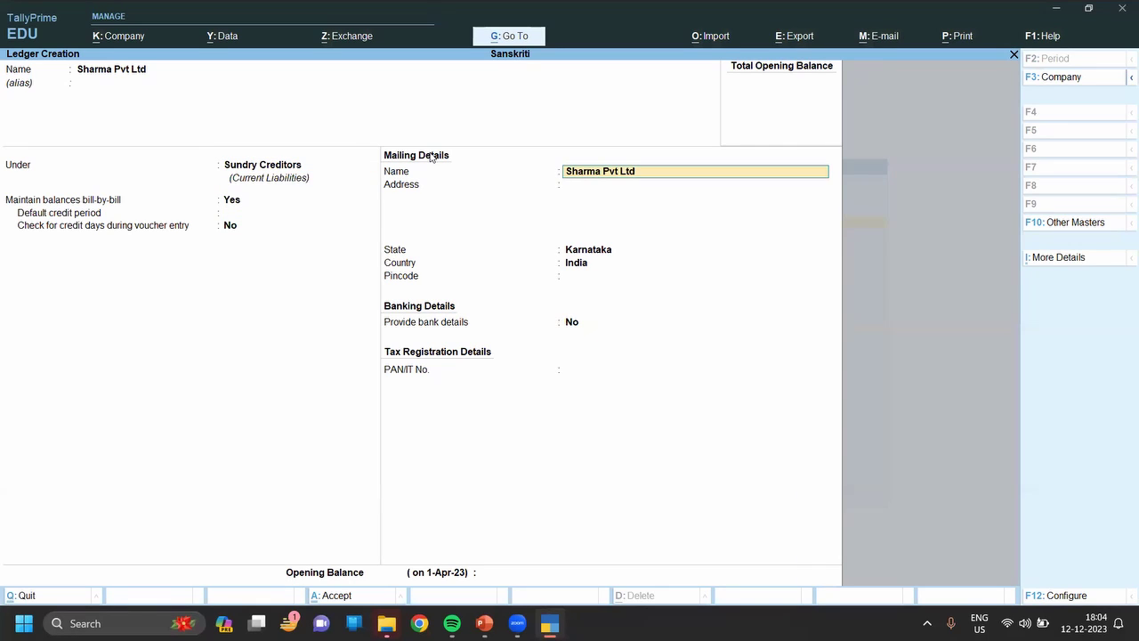
{"action": "key", "text": "Return"}
{"action": "key", "text": "Return"}
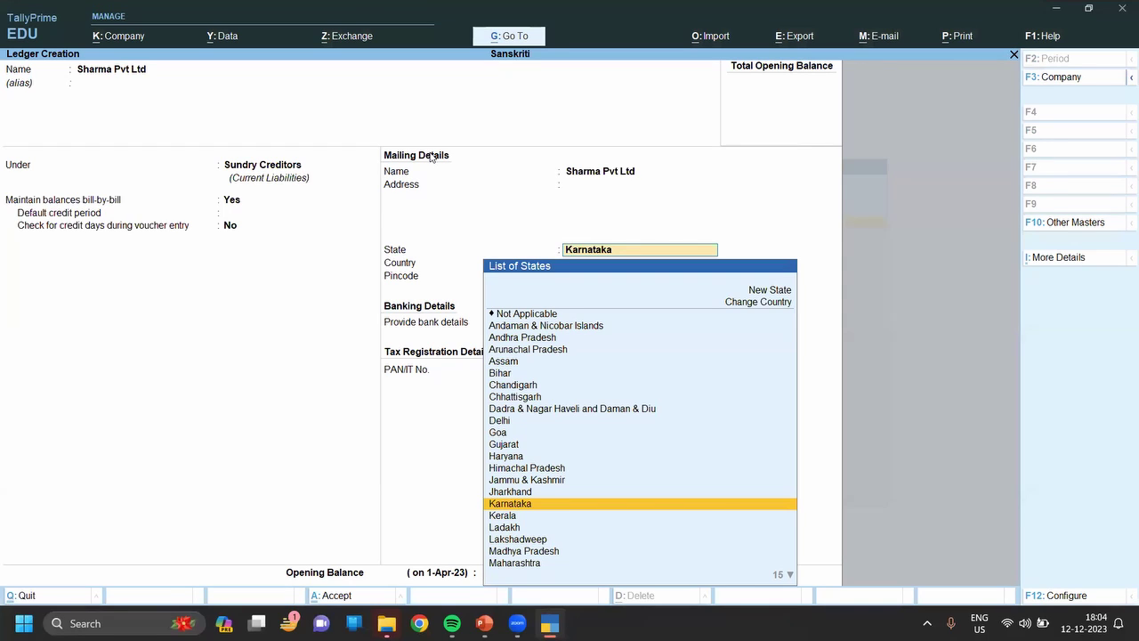
Set Sharma Pvt Ltd's state to Uttar Pradesh and skip on to the opening balance
{"action": "type", "text": "Up"}
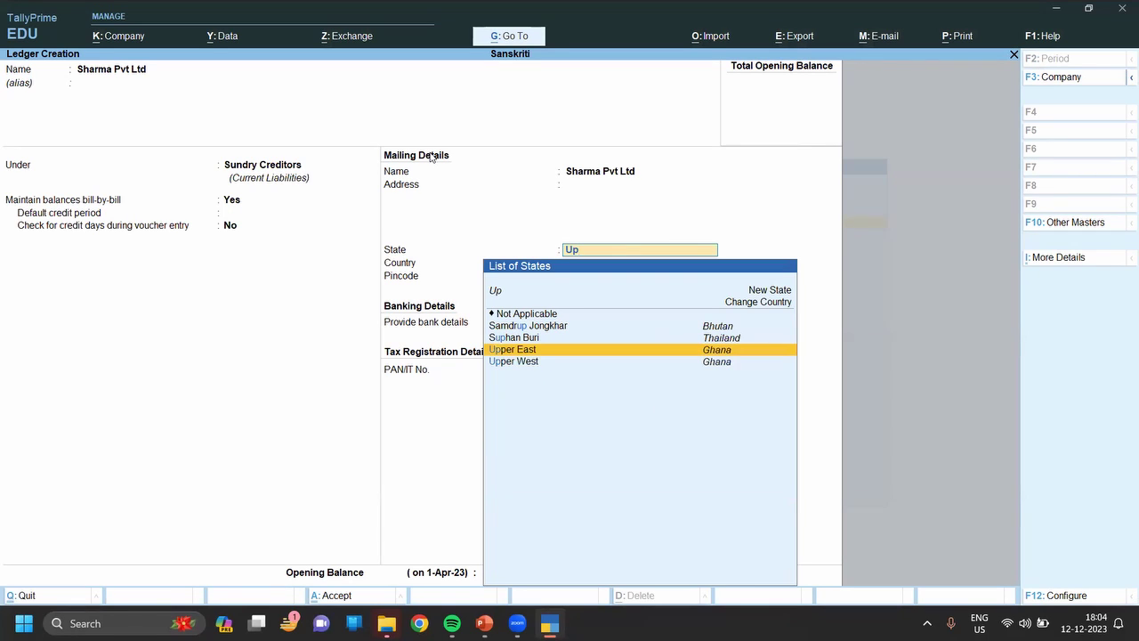
{"action": "key", "text": "BackSpace"}
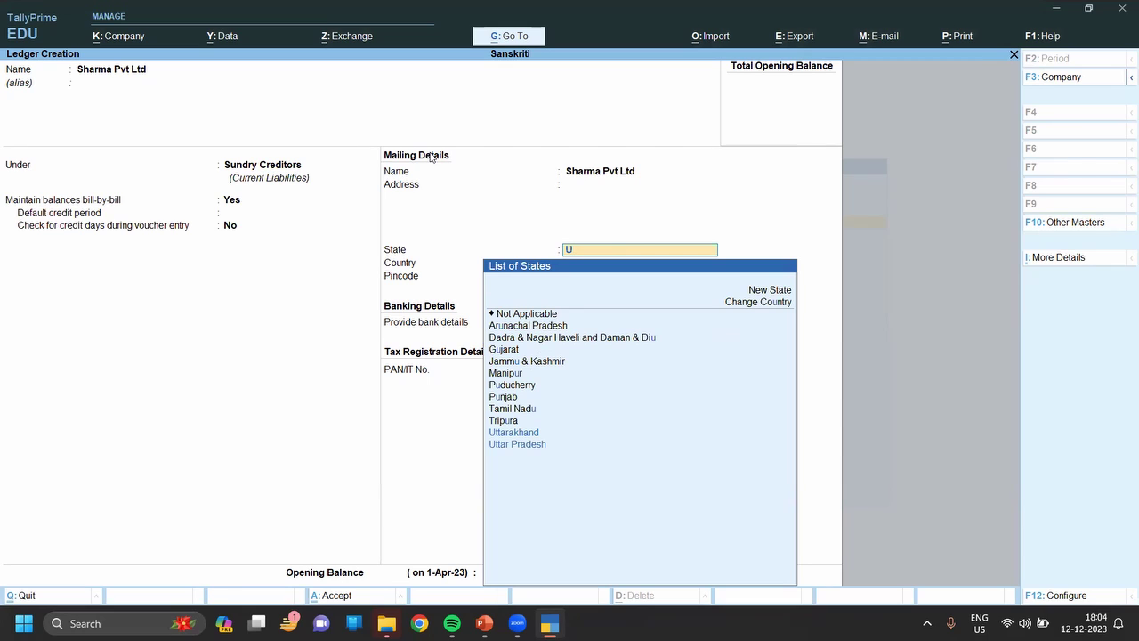
{"action": "key", "text": "Down"}
{"action": "key", "text": "Return"}
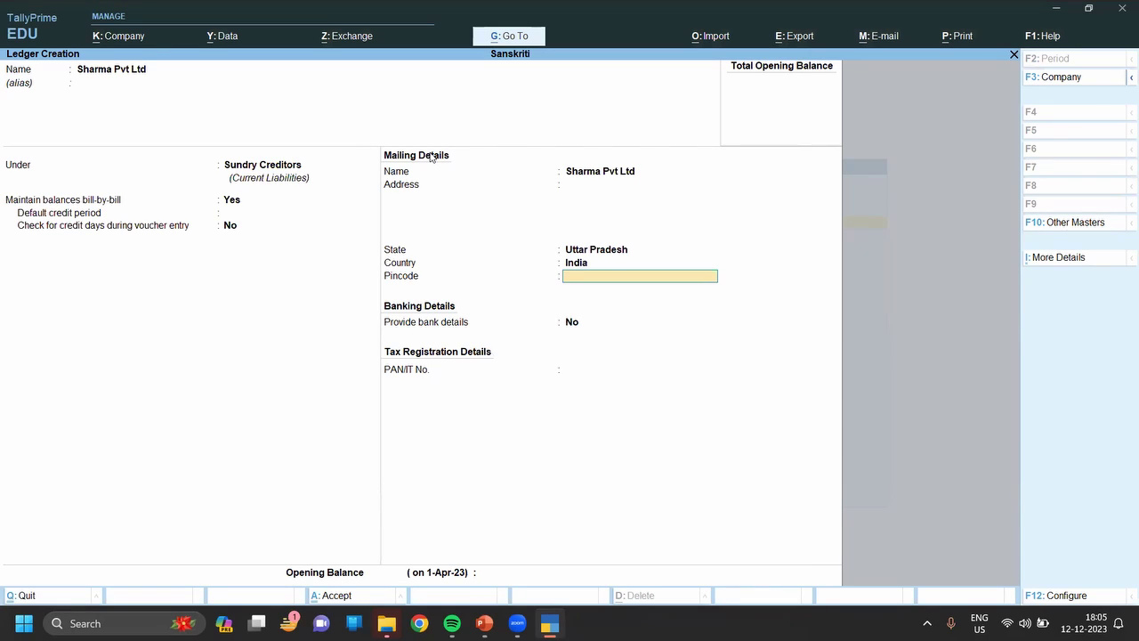
{"action": "key", "text": "Return"}
{"action": "key", "text": "Return"}
{"action": "key", "text": "Return"}
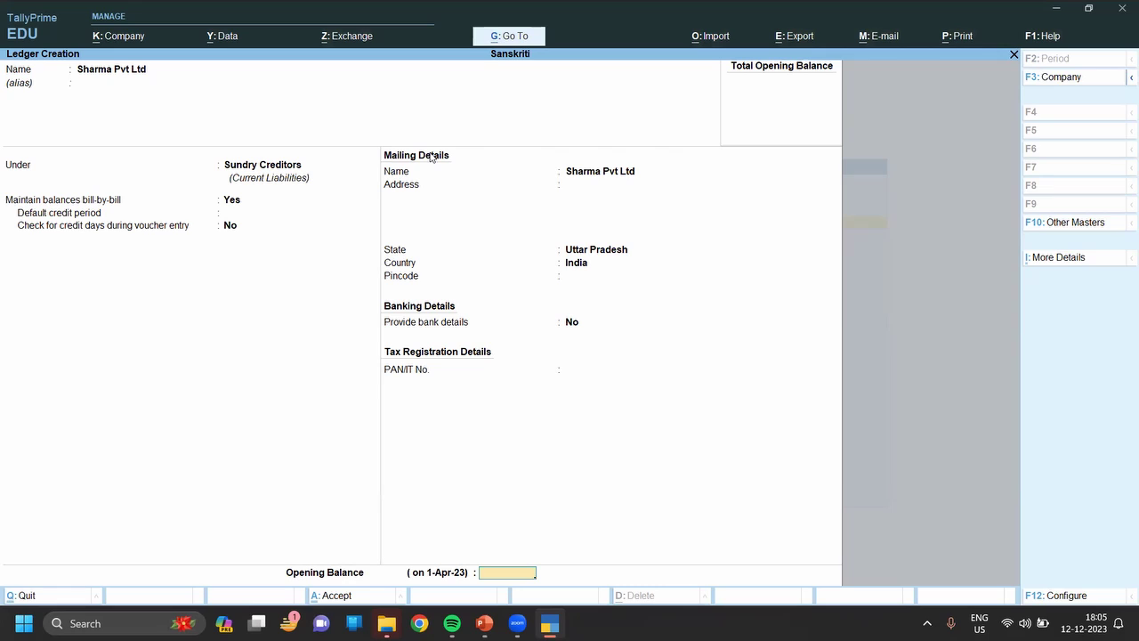
{"action": "key", "text": "Return"}
{"action": "key", "text": "Return"}
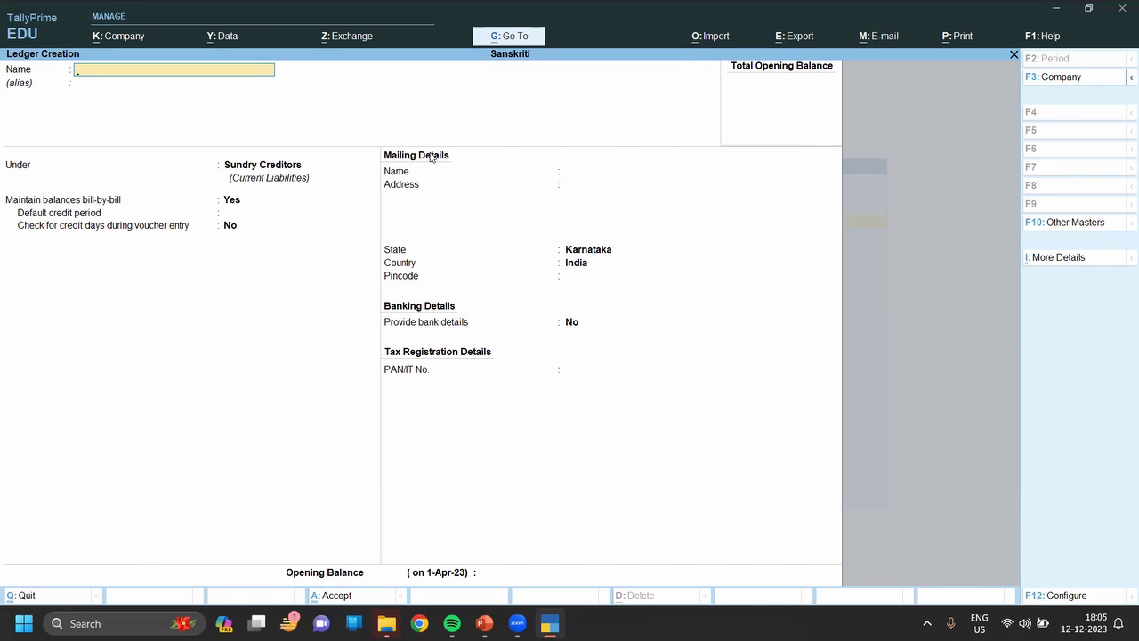
Quit the empty ledger form and back out toward the Gateway of Tally
{"action": "key", "text": "Escape"}
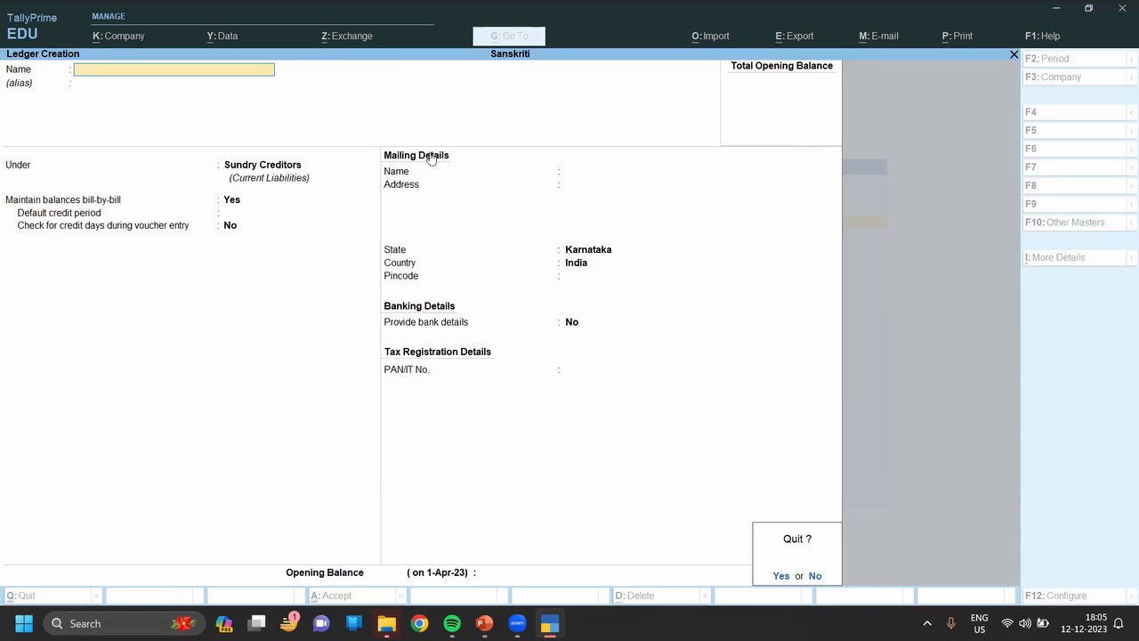
{"action": "key", "text": "Return"}
{"action": "key", "text": "Escape"}
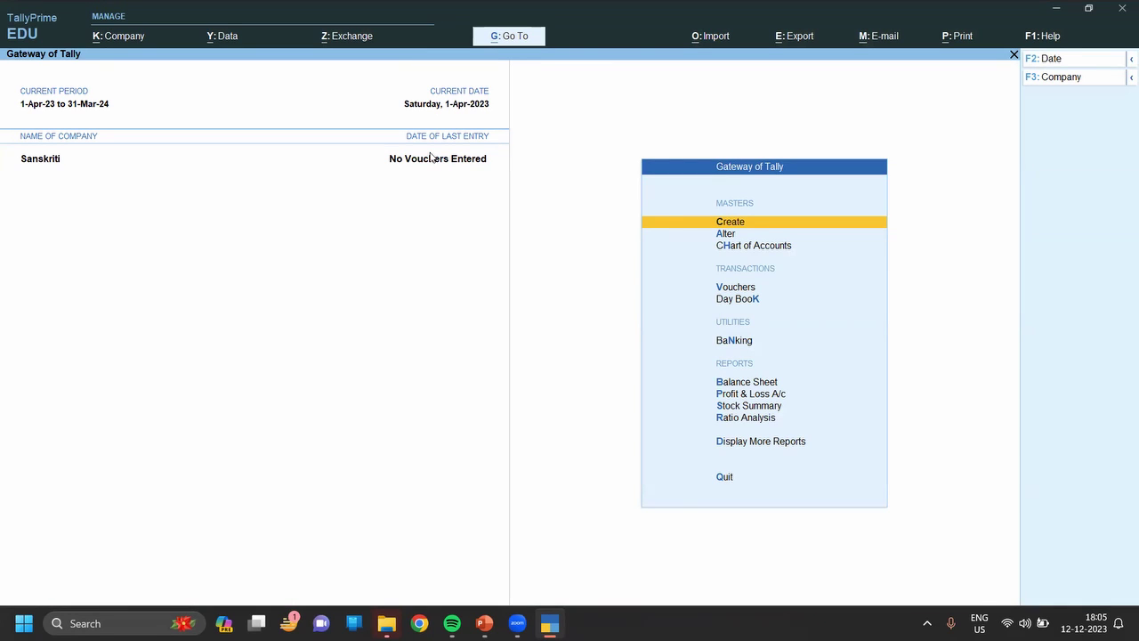
Reopen a new ledger form via Create > Ledger, then quit it and return to Gateway
{"action": "key", "text": "Return"}
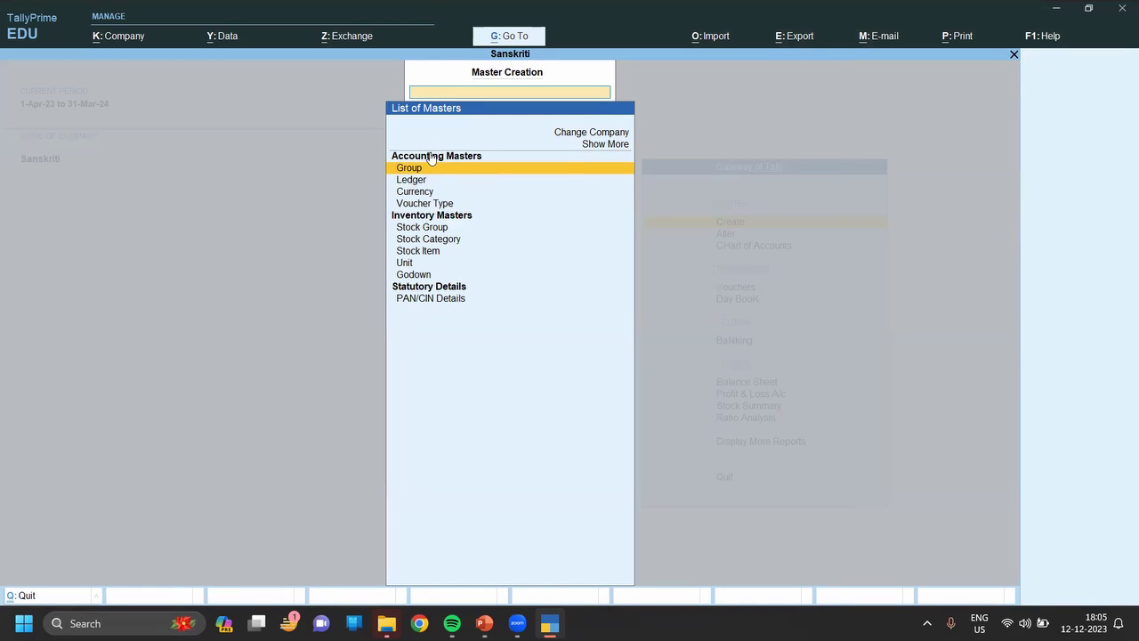
{"action": "key", "text": "Down"}
{"action": "key", "text": "Return"}
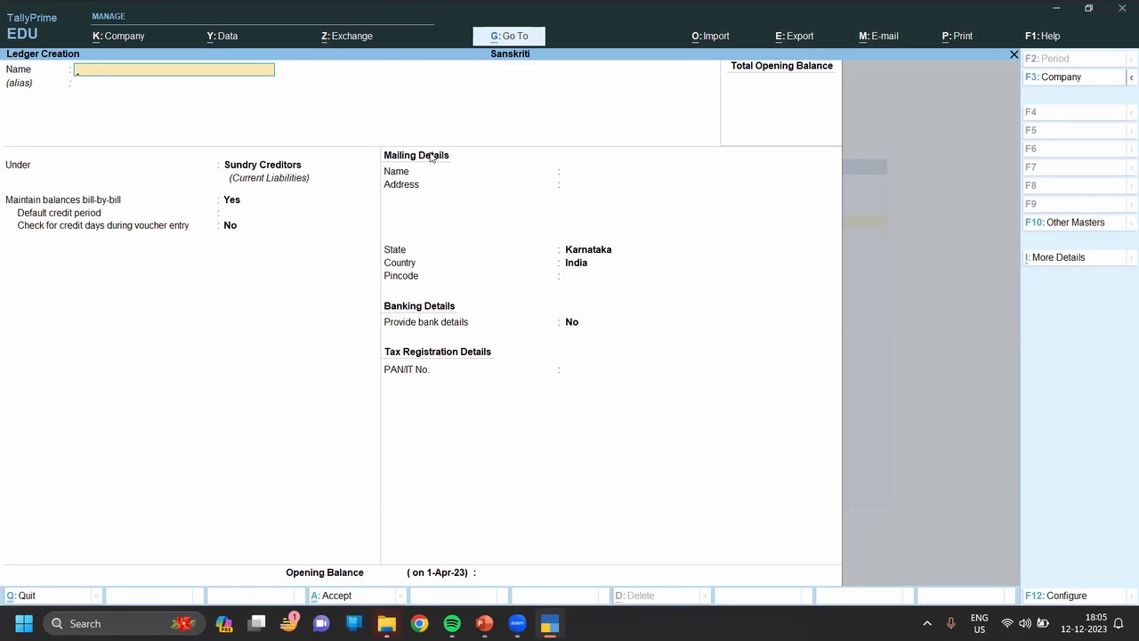
{"action": "key", "text": "Escape"}
{"action": "key", "text": "y"}
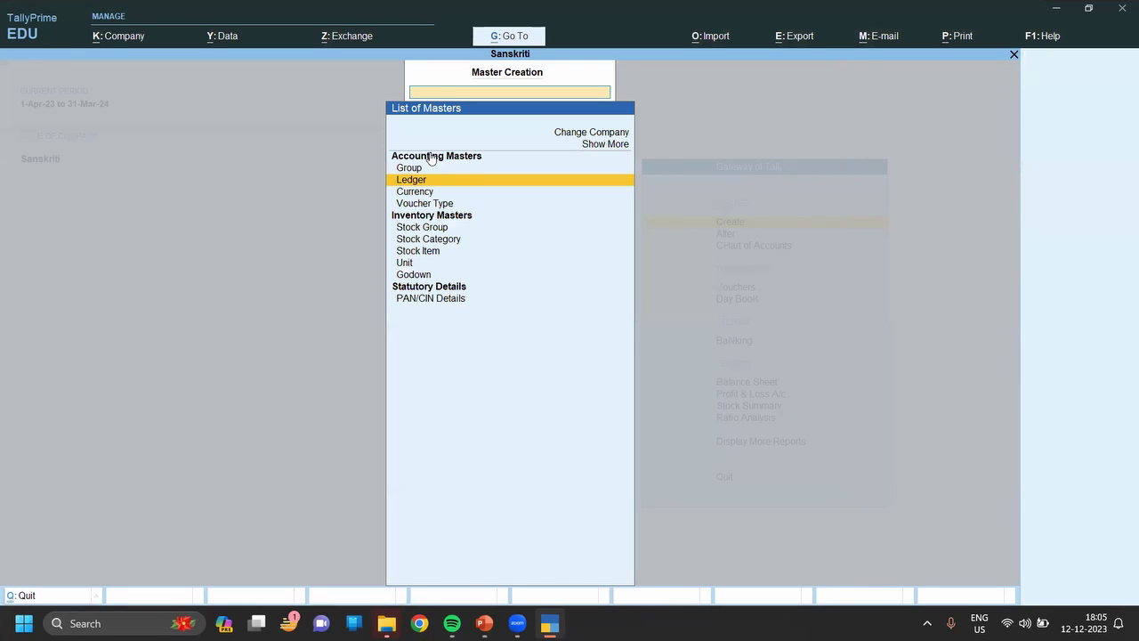
{"action": "key", "text": "Escape"}
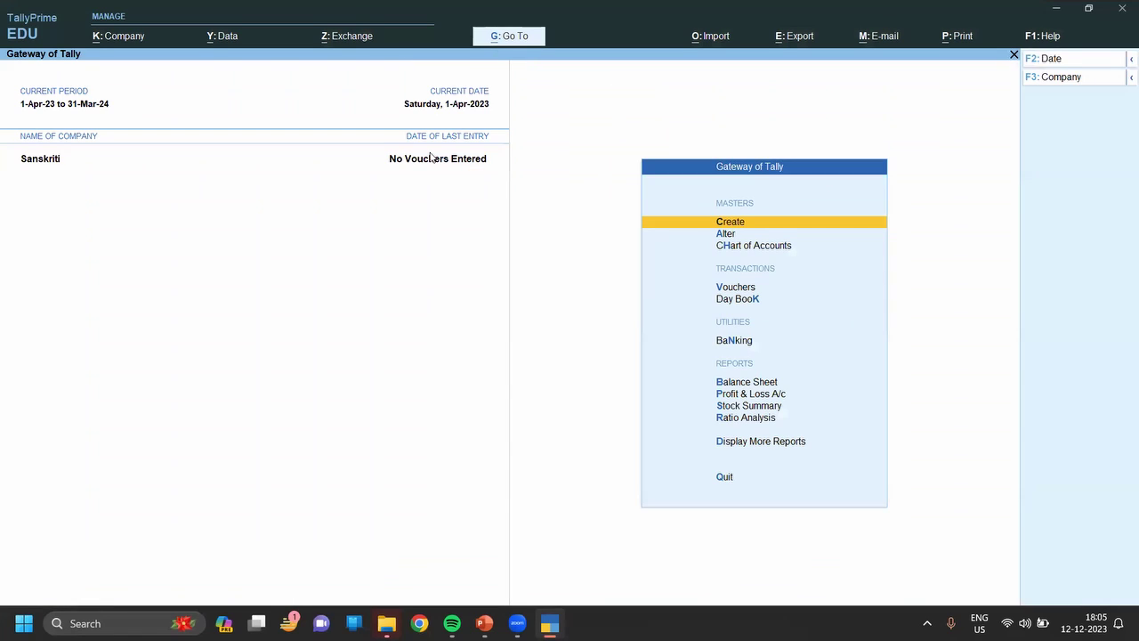